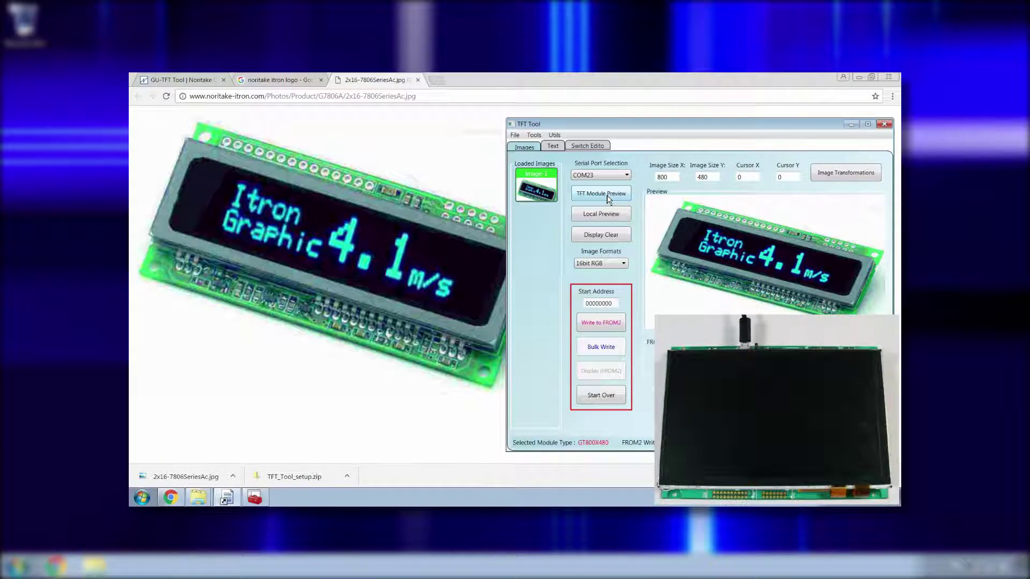
click(609, 198)
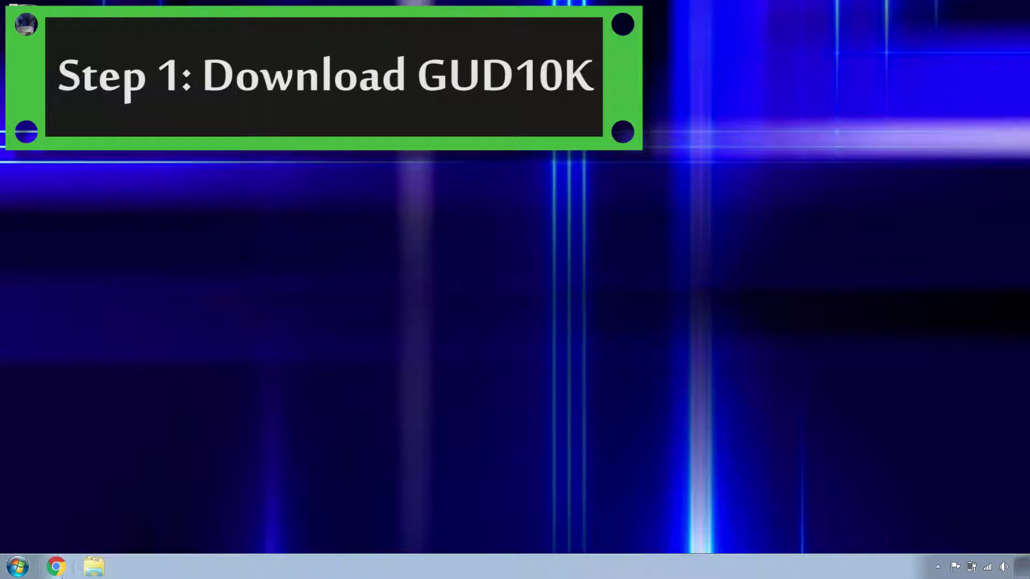
Open noritake-elec.com in Chrome and go to the Tools page of the support design resources
click(55, 566)
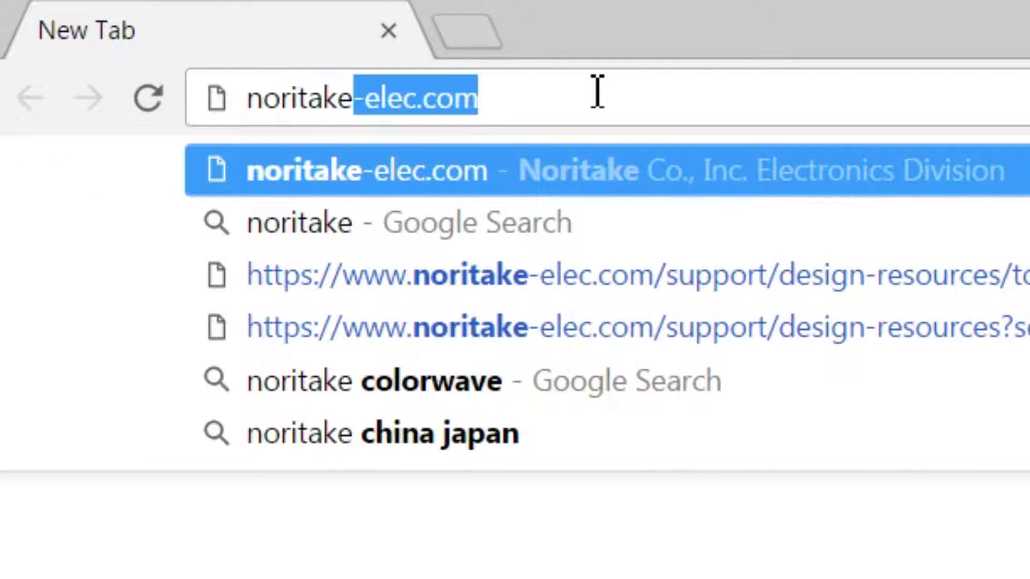
key(Return)
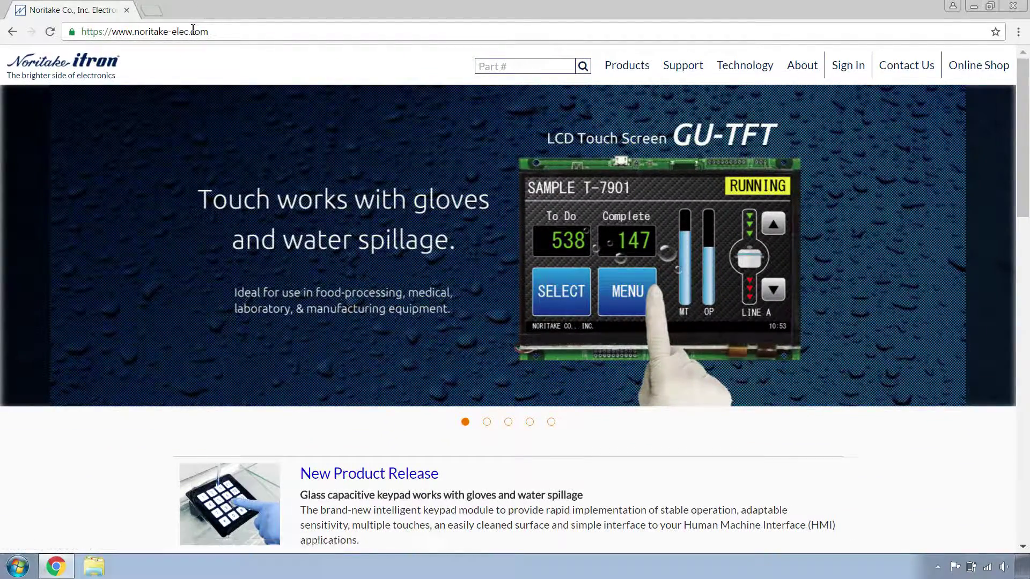
click(685, 75)
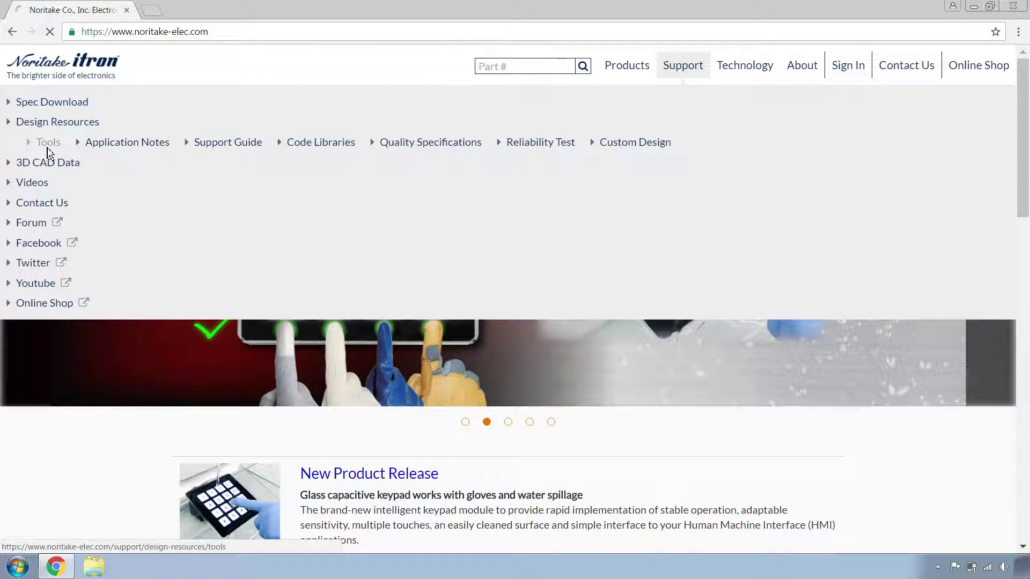
click(48, 153)
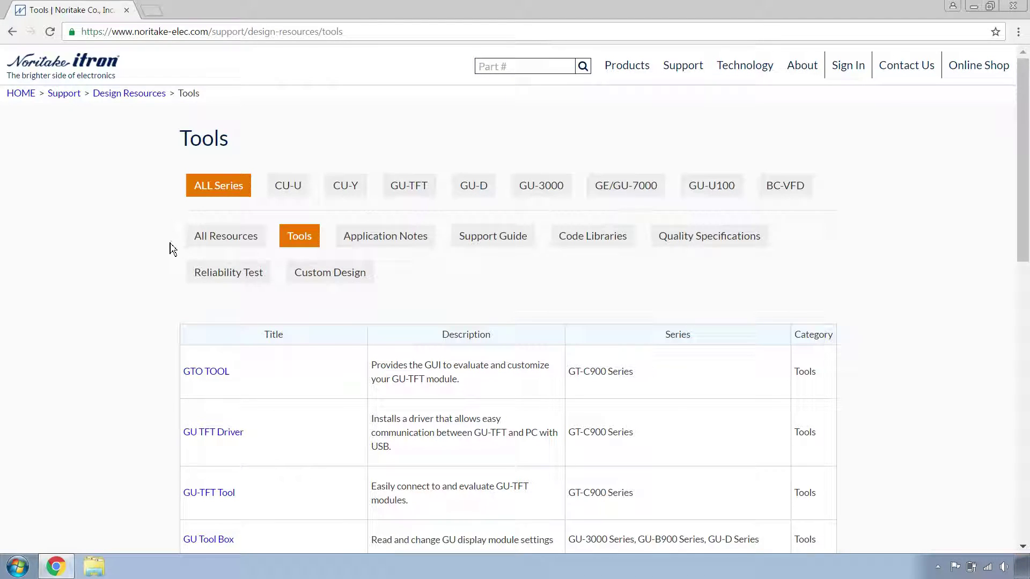
Find GUD10K in the tools list, open its page and download the software
scroll(165, 252, down, 1)
scroll(166, 252, down, 7)
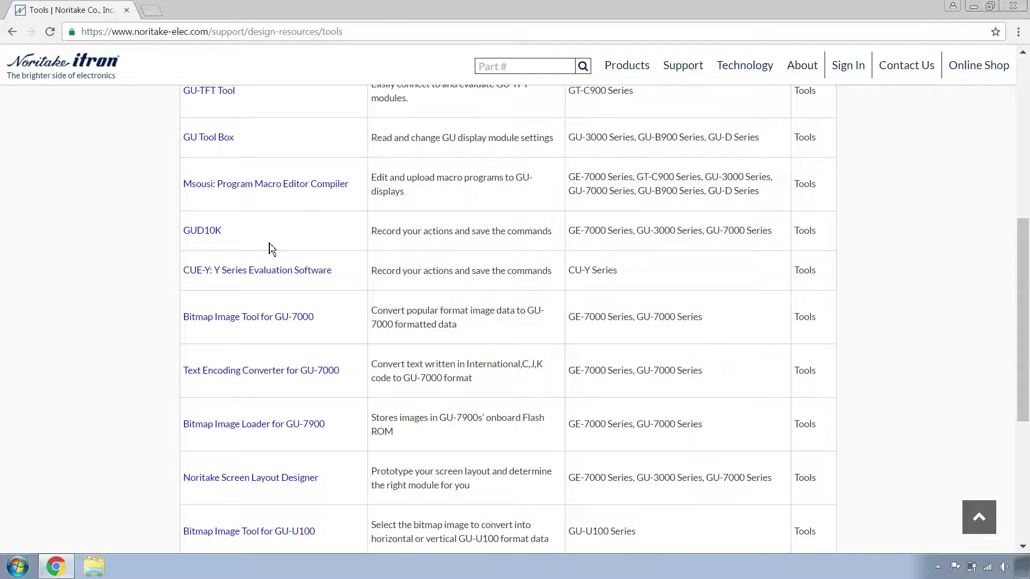
scroll(270, 246, up, 3)
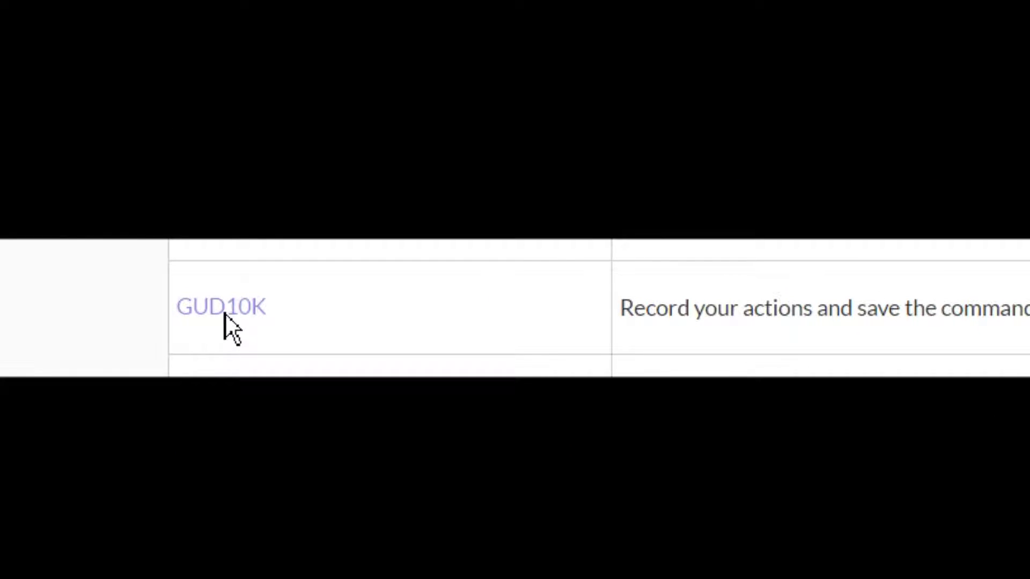
click(224, 314)
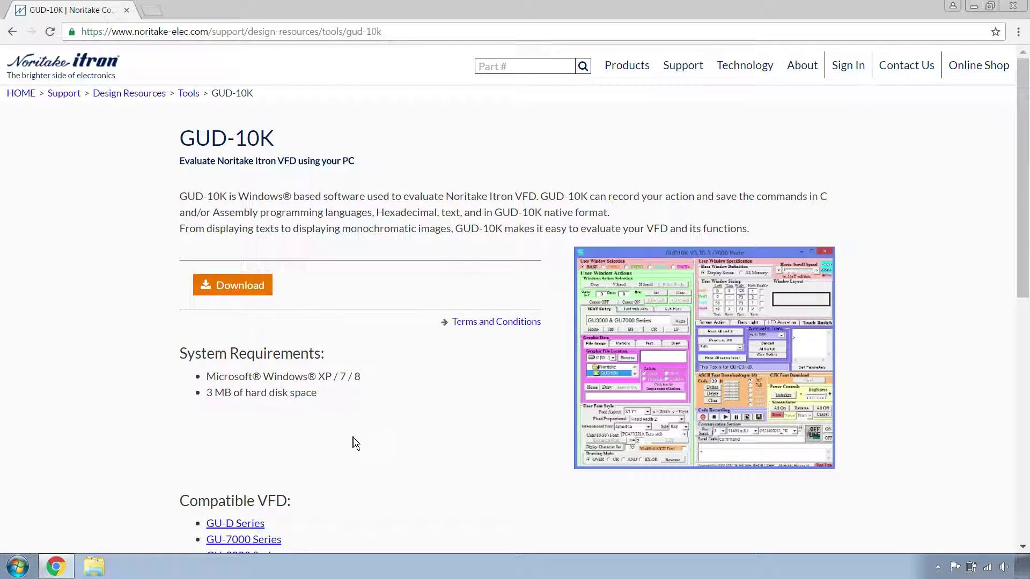
click(232, 288)
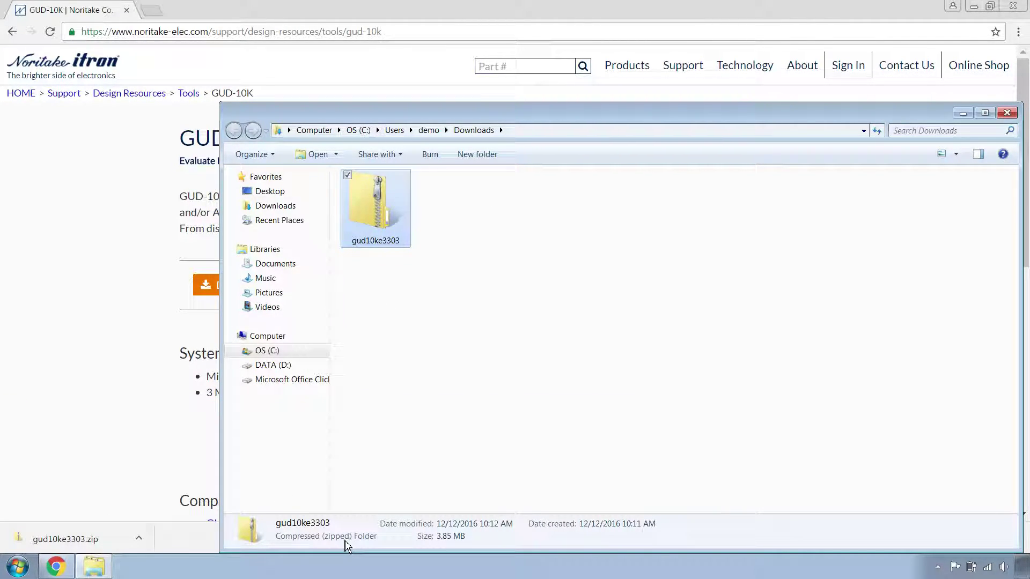
Extract the downloaded gud10ke3303 archive into the Downloads\gud10ke3303 folder, showing the extracted files when complete
right_click(375, 218)
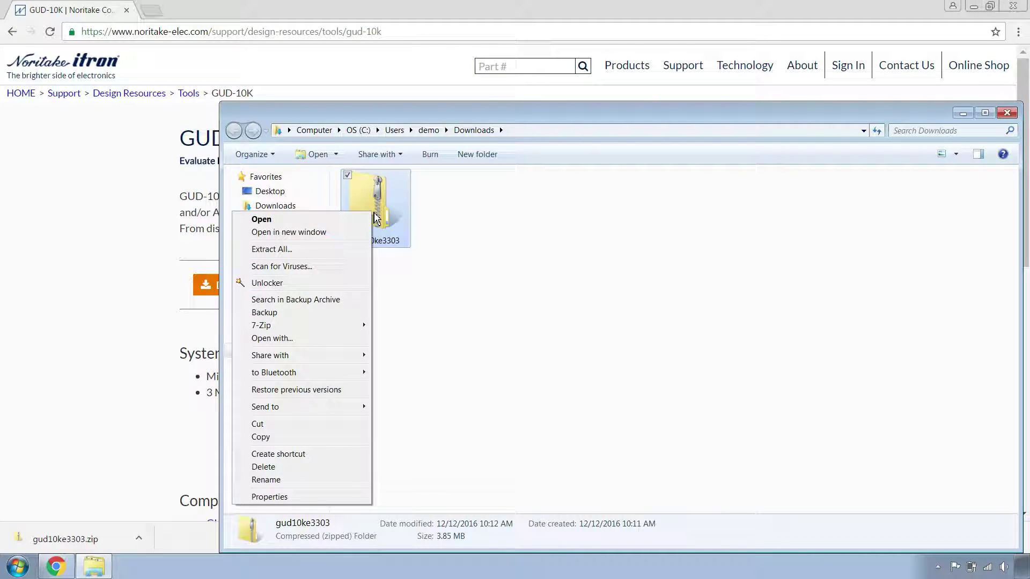
click(298, 249)
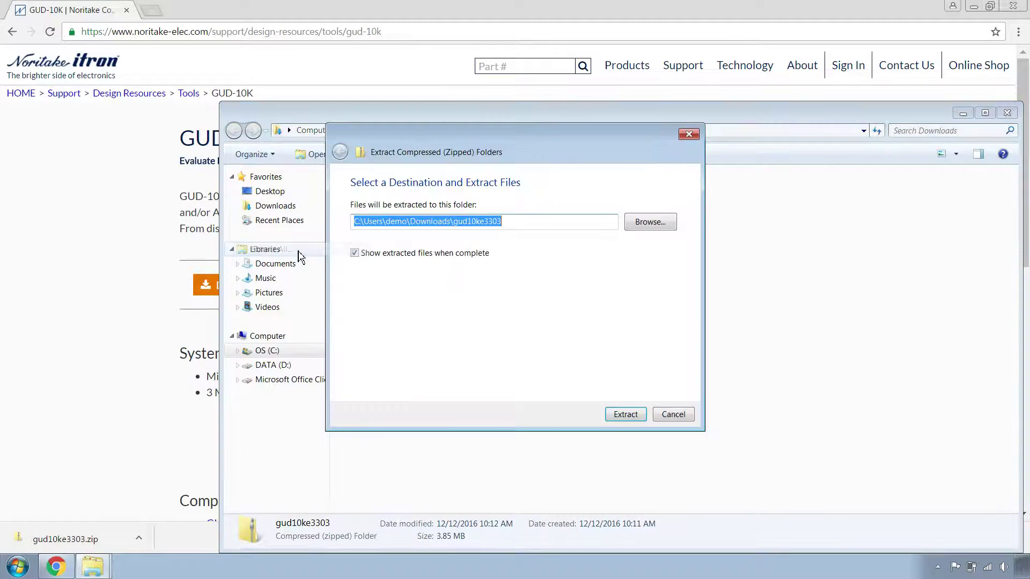
click(546, 217)
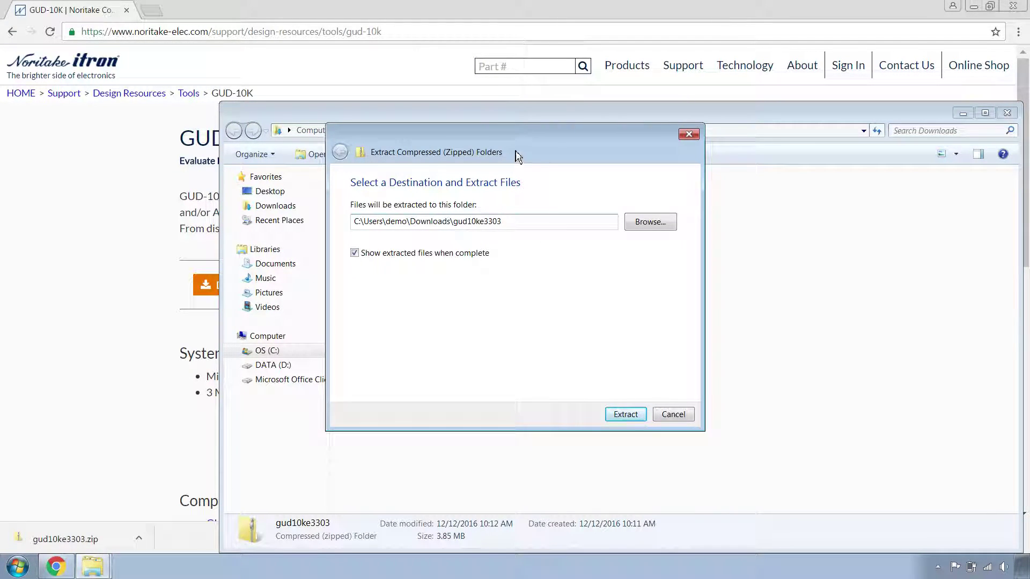
drag(516, 145, 669, 146)
drag(662, 225, 611, 232)
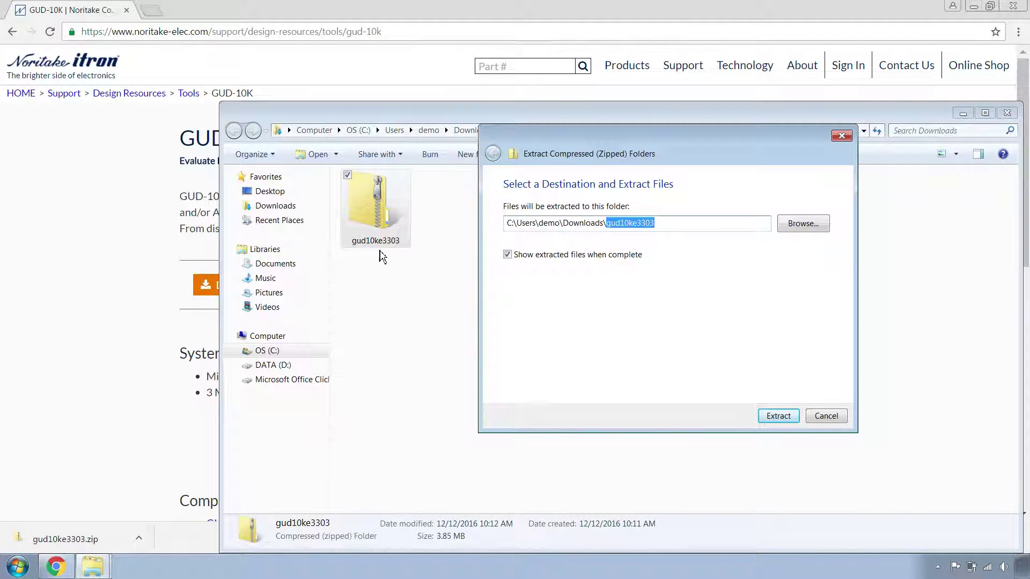
click(777, 416)
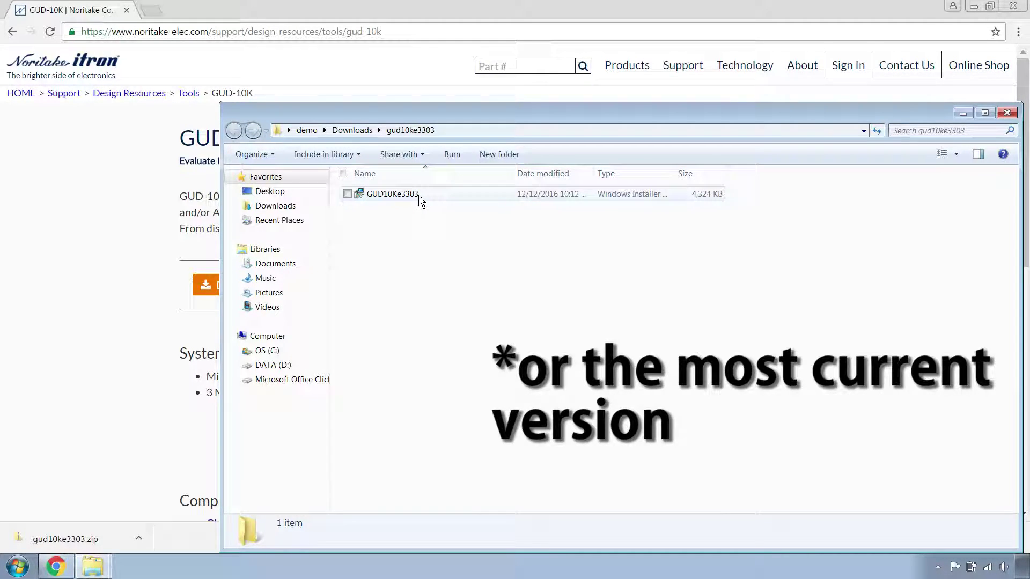
Run the GUD10Ke3303 installer and install GUD10K into C:\Program Files (x86)\GUD10K\
double_click(376, 194)
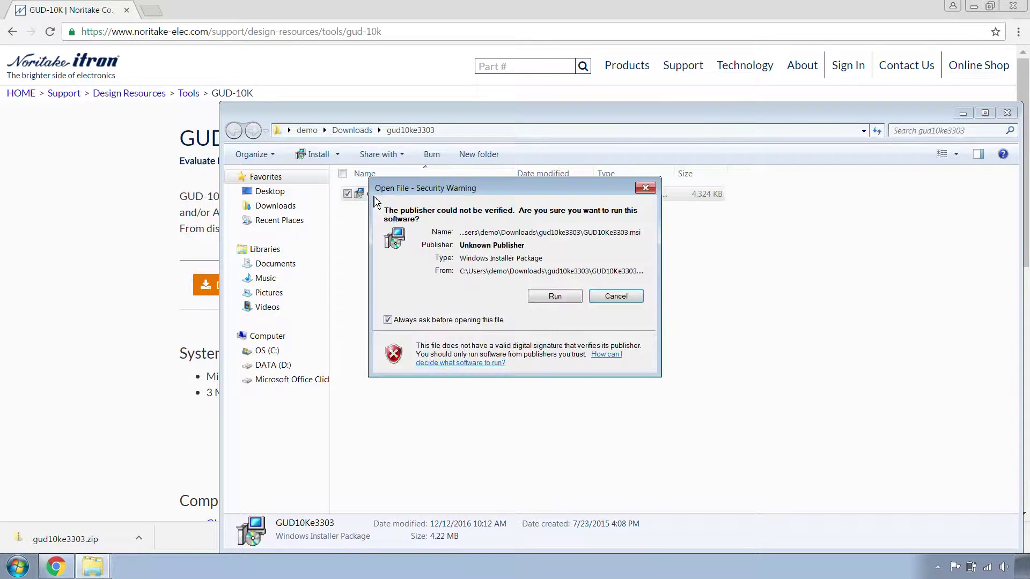
click(552, 298)
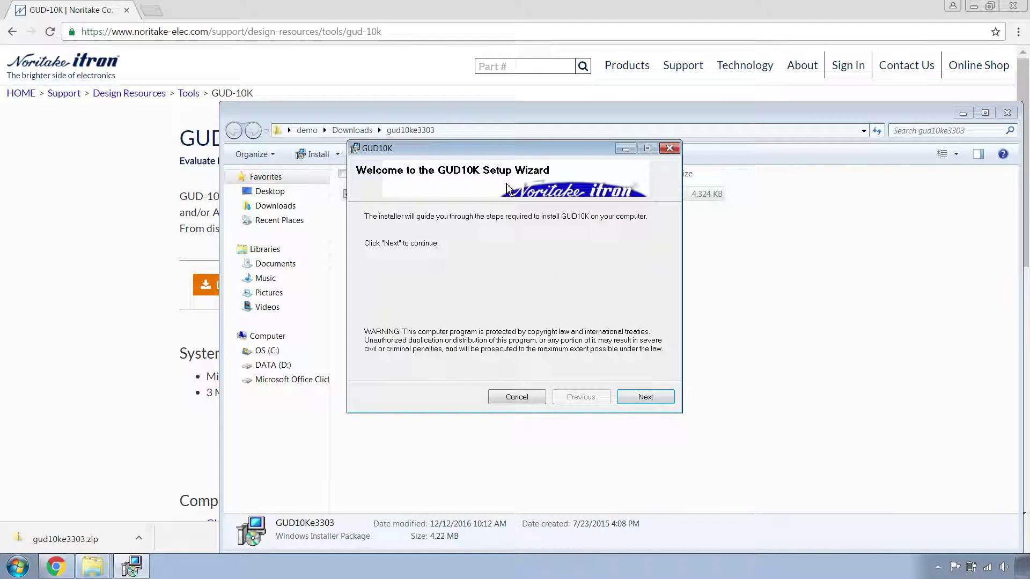
drag(498, 155, 452, 123)
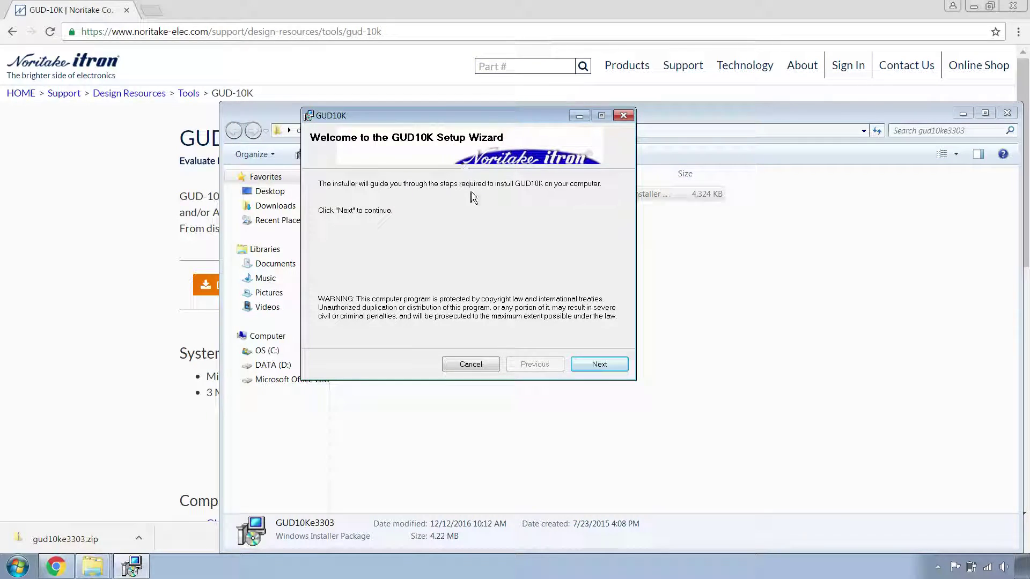
click(601, 366)
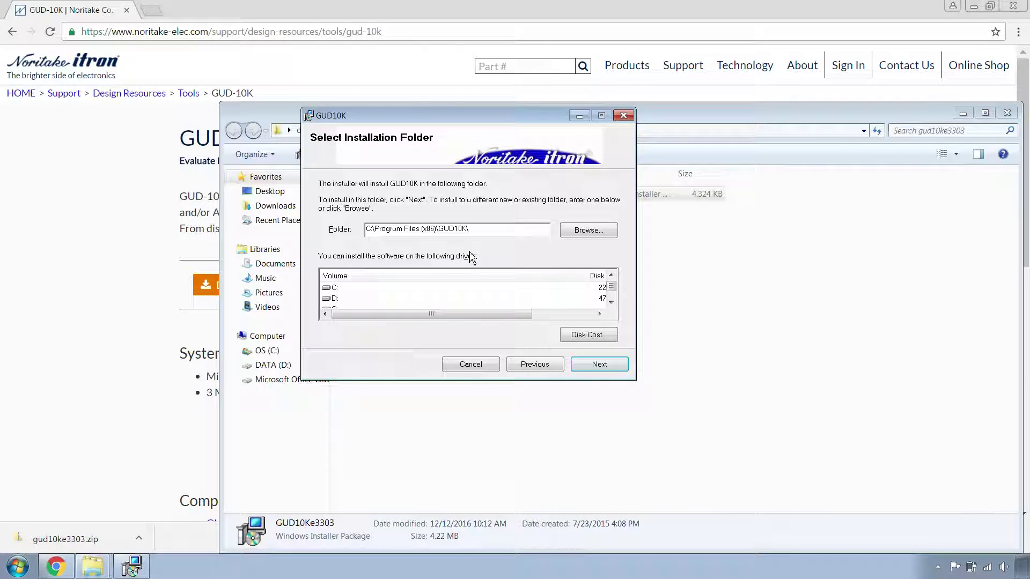
click(597, 370)
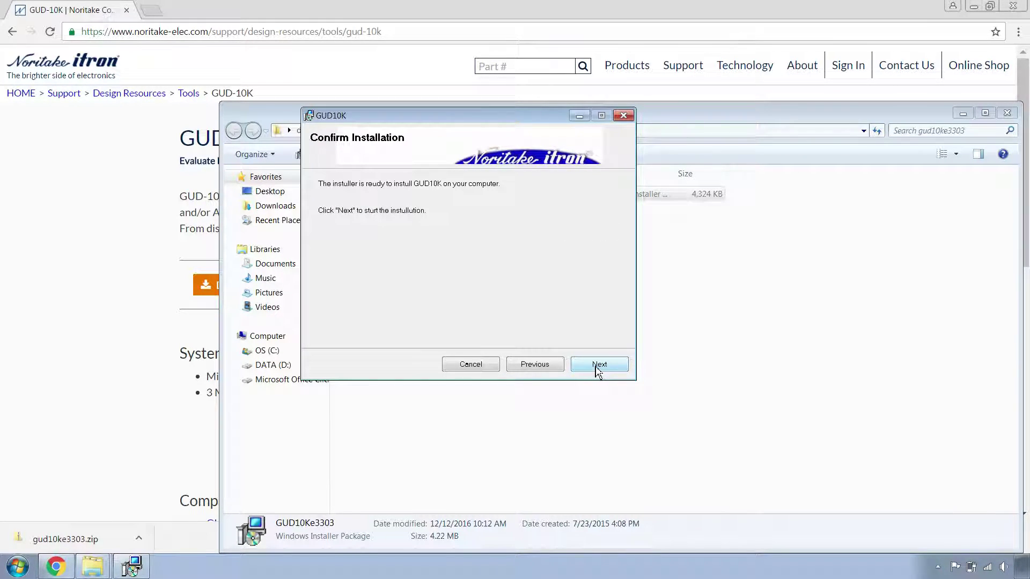
click(597, 369)
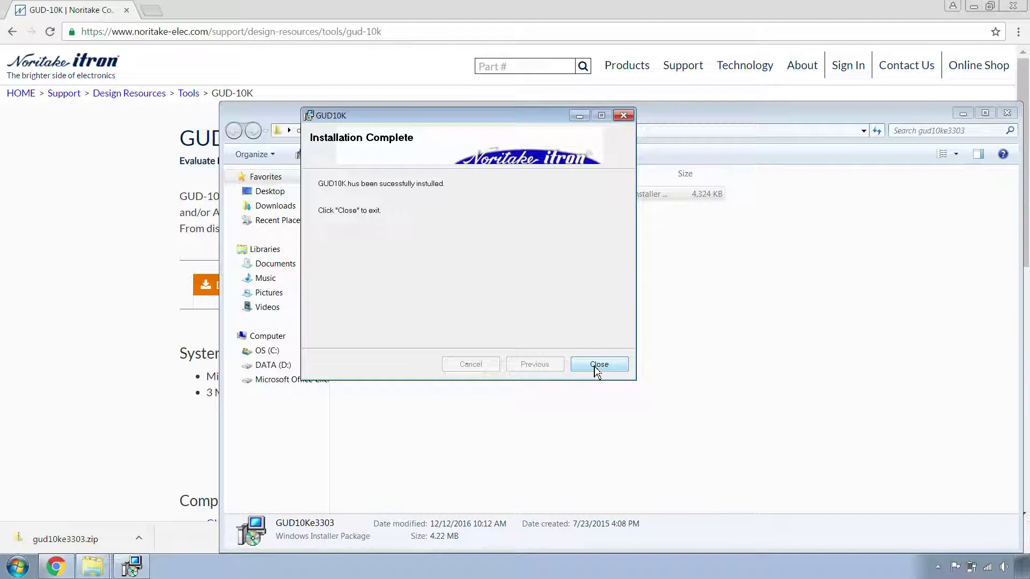
click(598, 364)
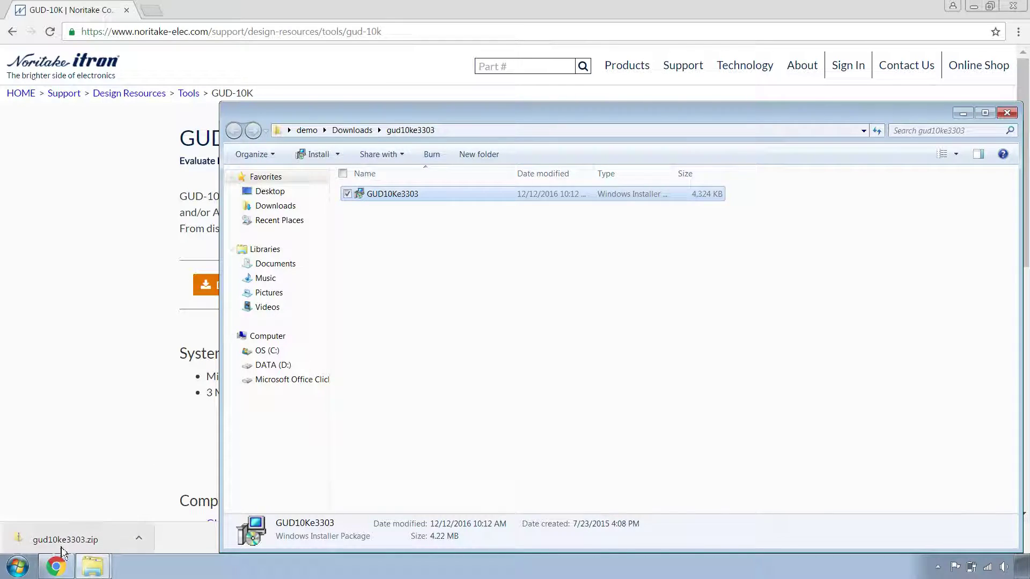
Look for the GUD10K.exe shortcut among the installed programs and on the desktop
click(15, 573)
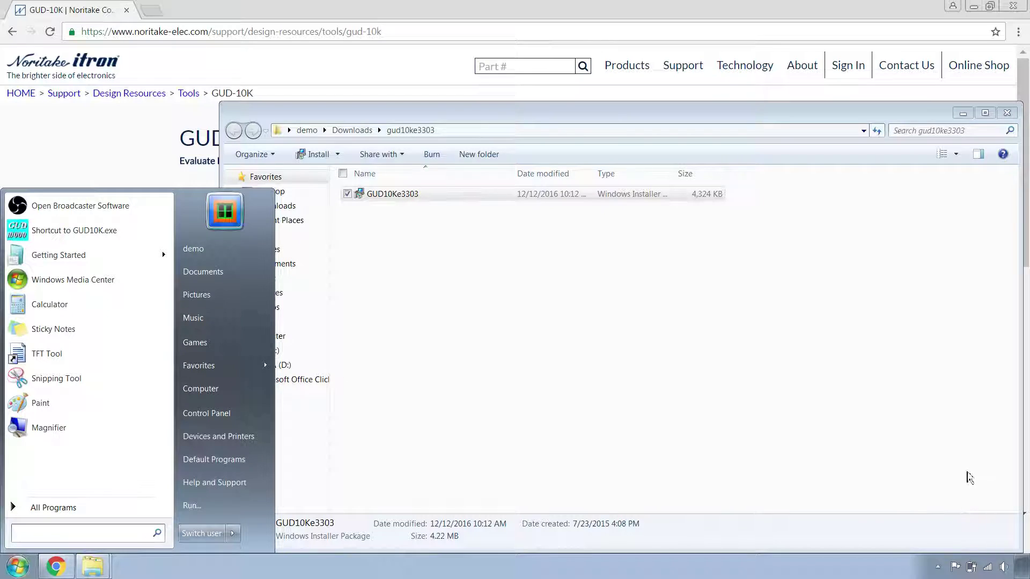
click(1021, 573)
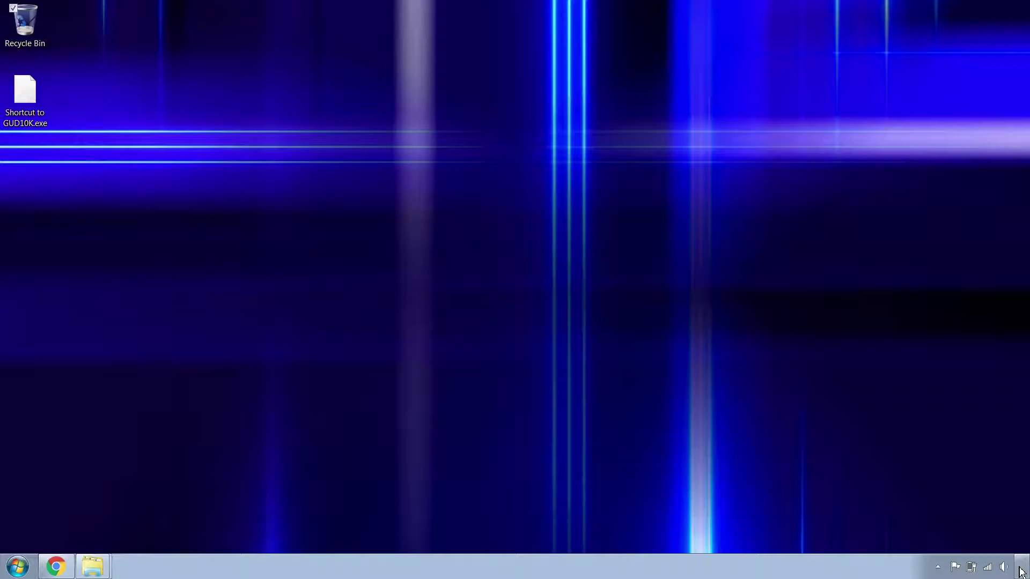
click(24, 117)
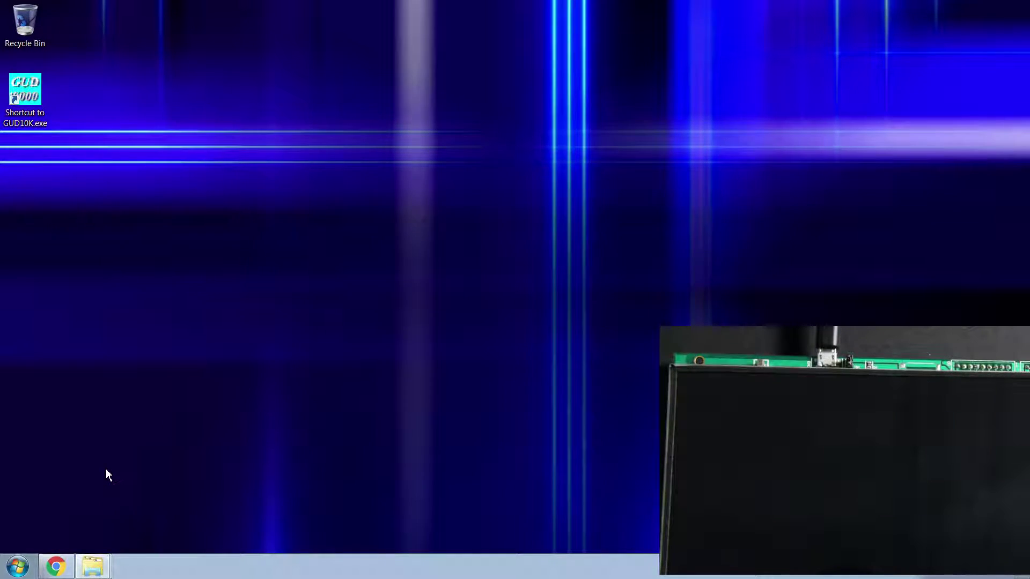
Search Windows for "device", open Device Manager and examine the USB virtual ports under Ports (COM & LPT)
key(super)
text(device)
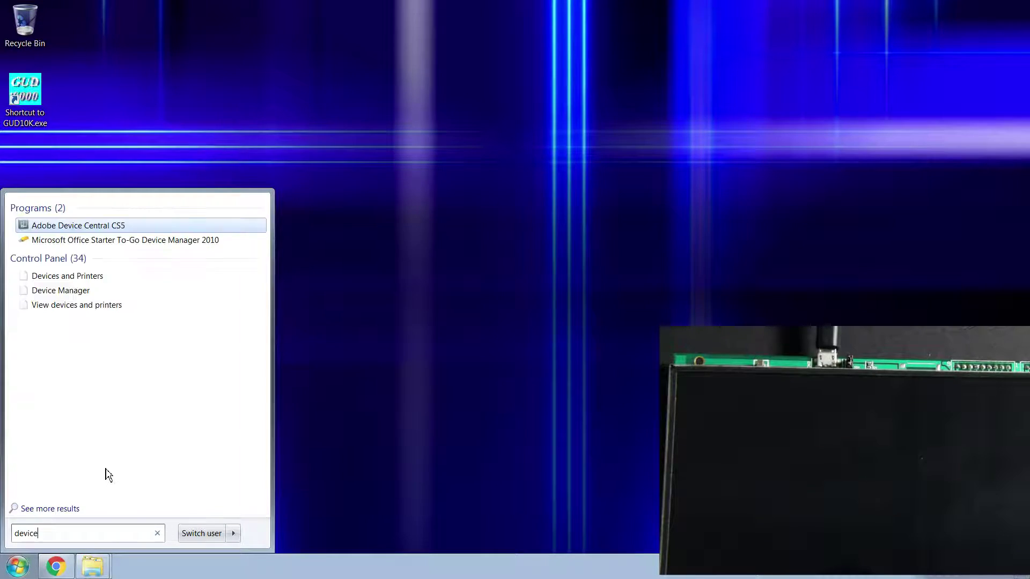
key(Down)
key(Down)
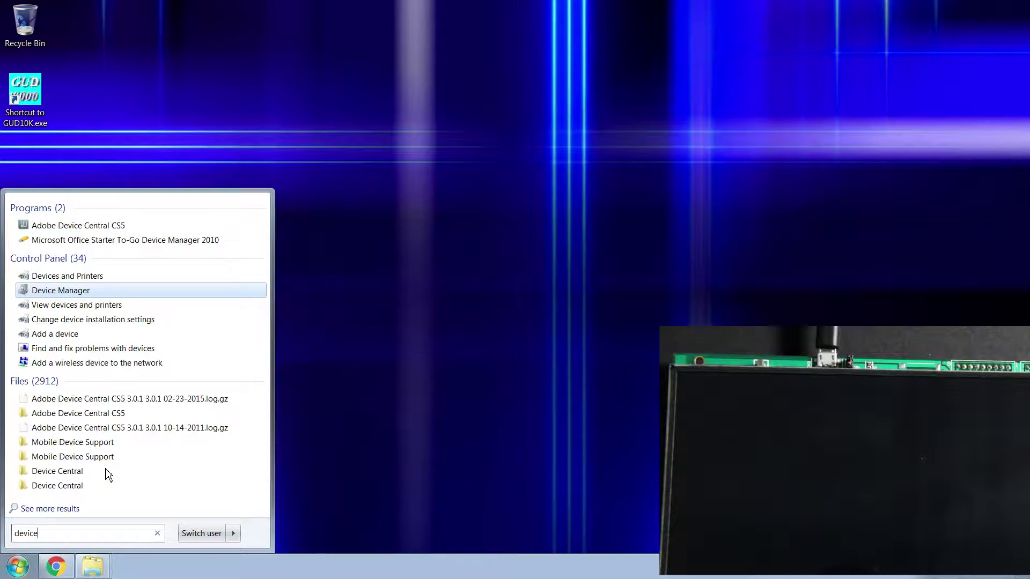
key(Return)
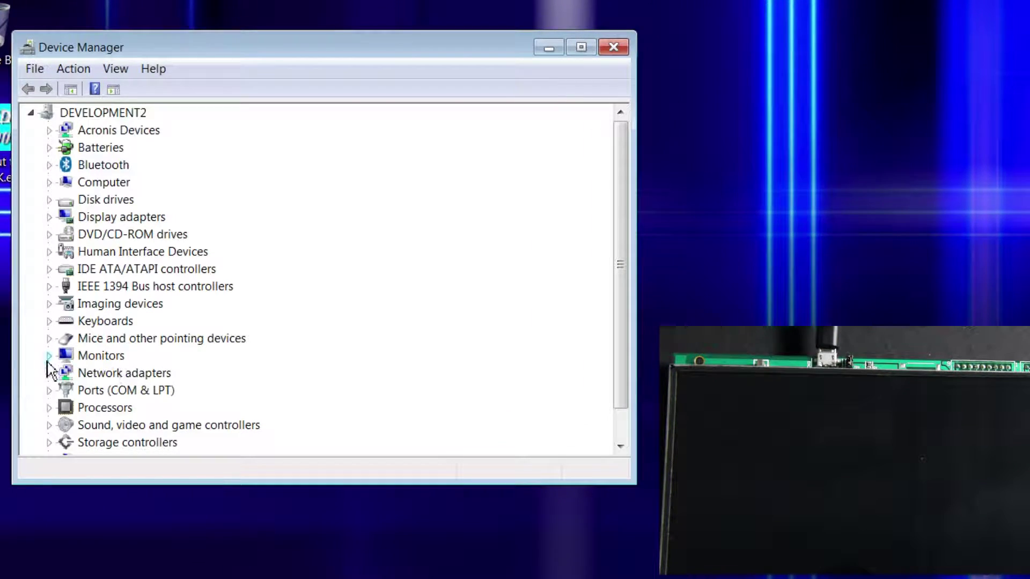
click(49, 391)
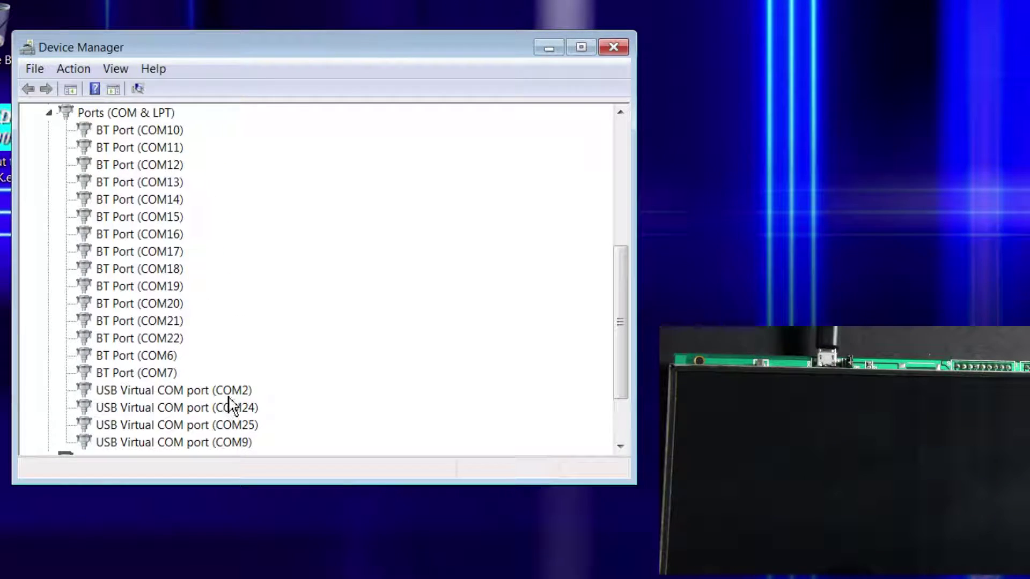
scroll(231, 402, down, 1)
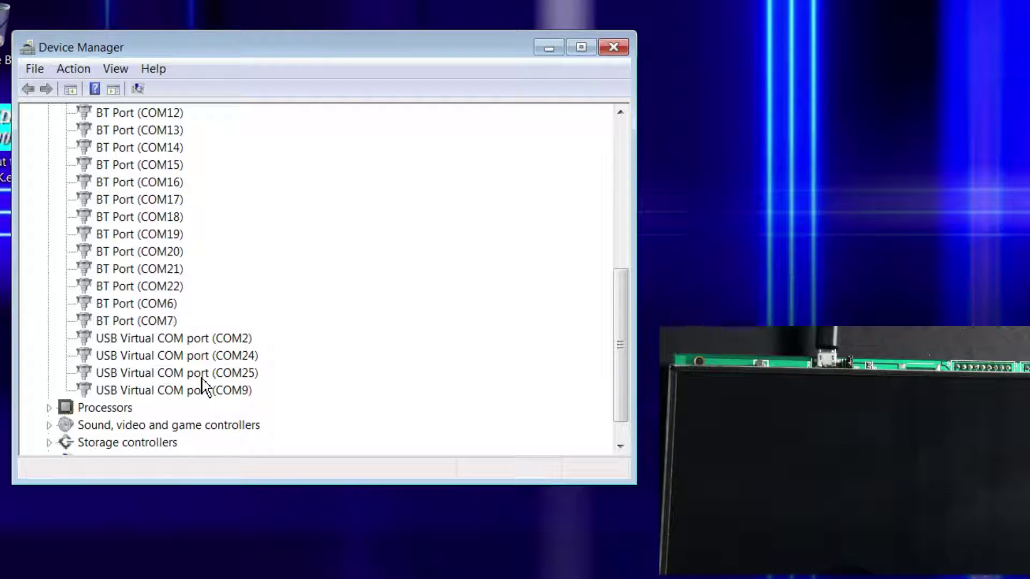
Check the manufacturer in the properties of USB Virtual COM port (COM2), then close Device Manager
right_click(160, 341)
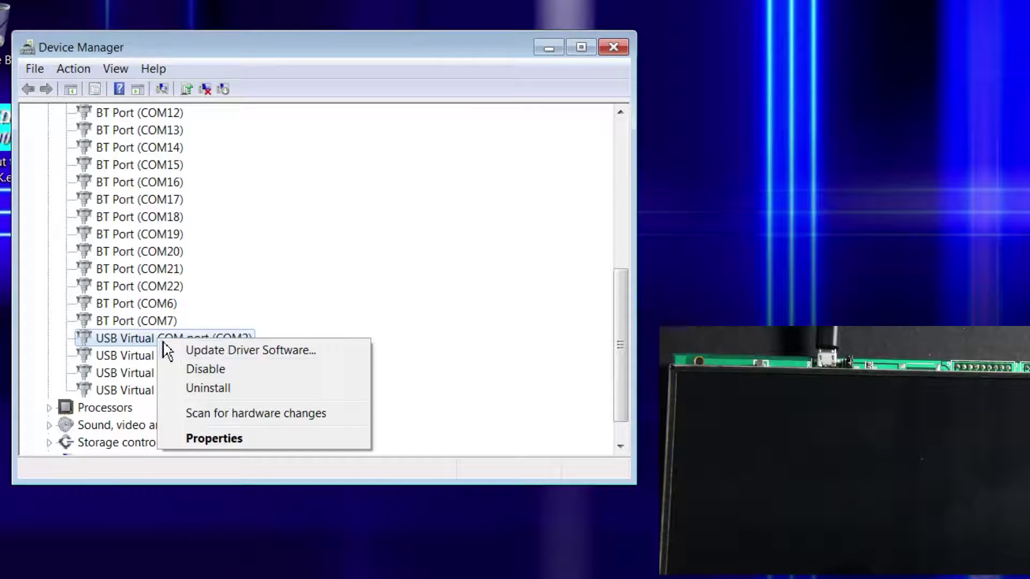
click(240, 441)
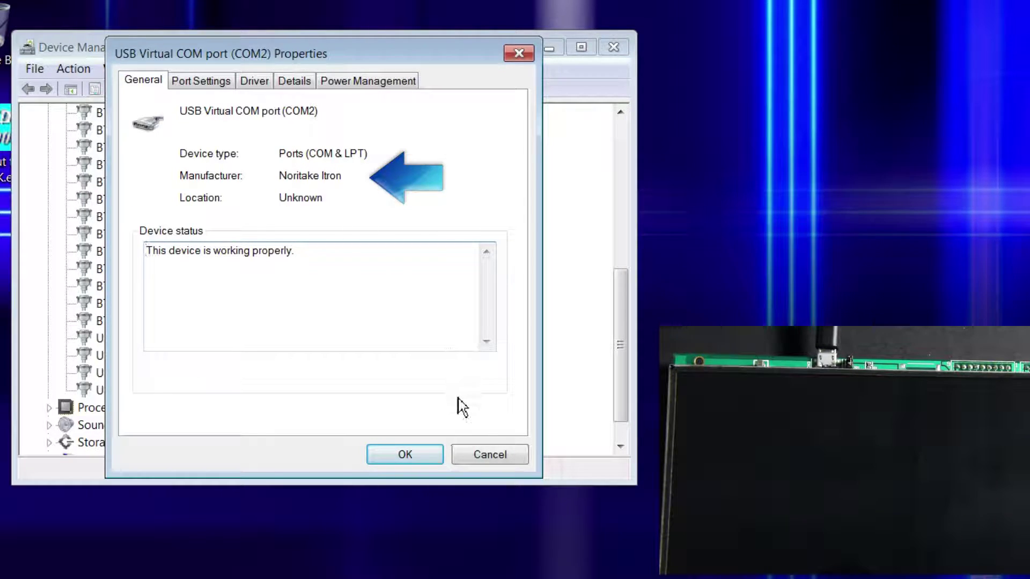
click(431, 461)
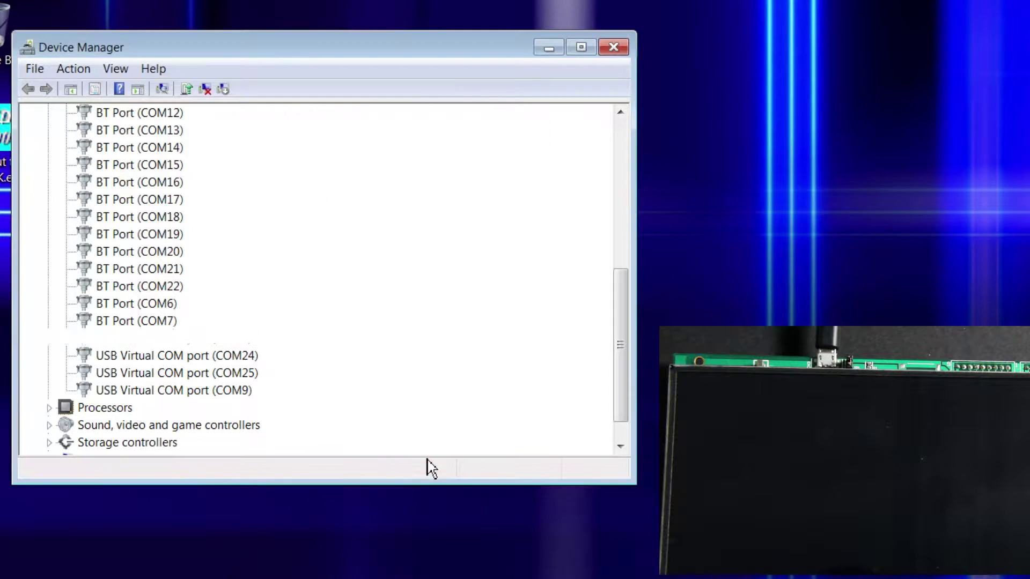
click(612, 47)
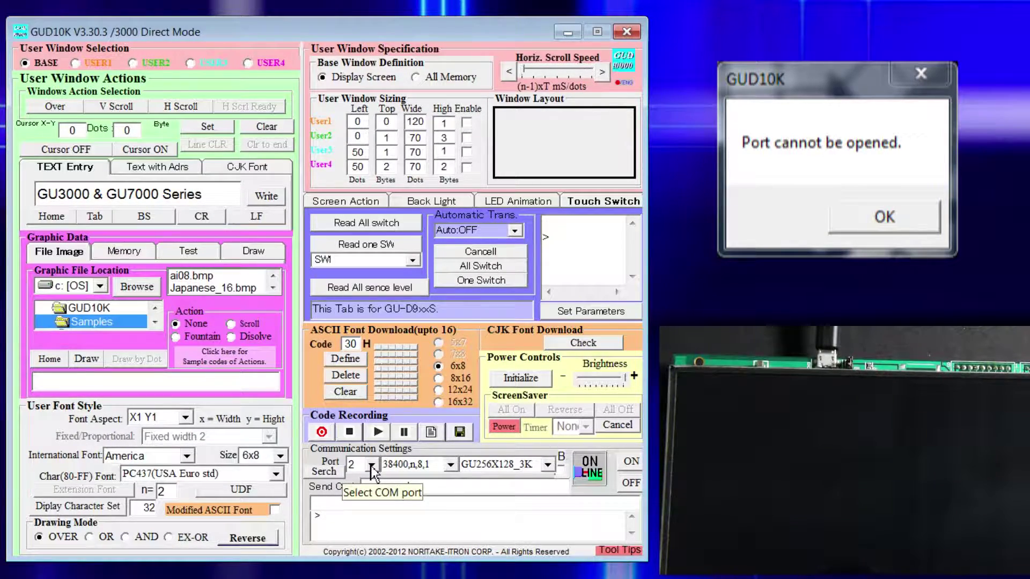
Dismiss the port error and check the COM port choices in the communication settings, leaving port 2 selected
key(Return)
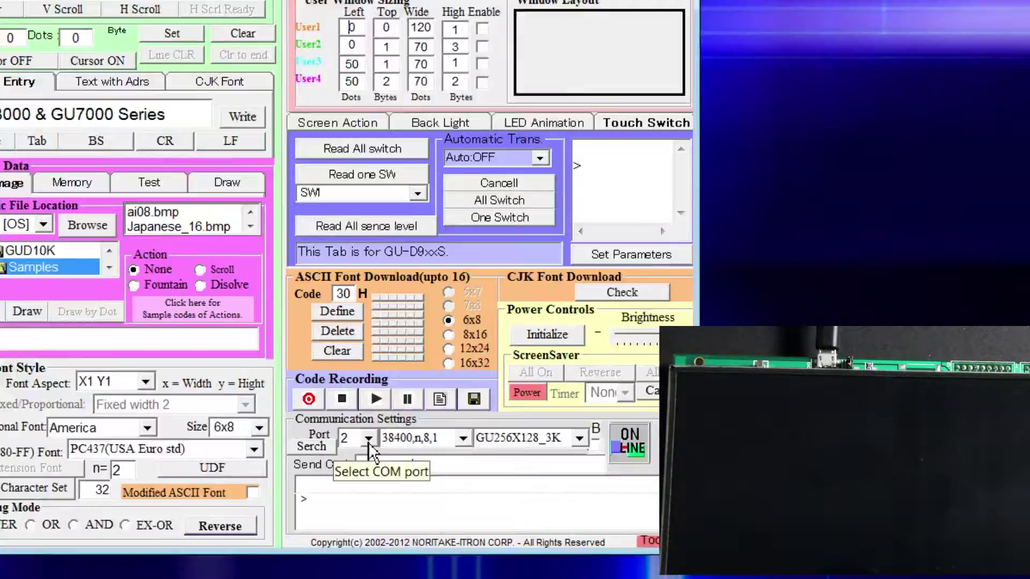
click(372, 465)
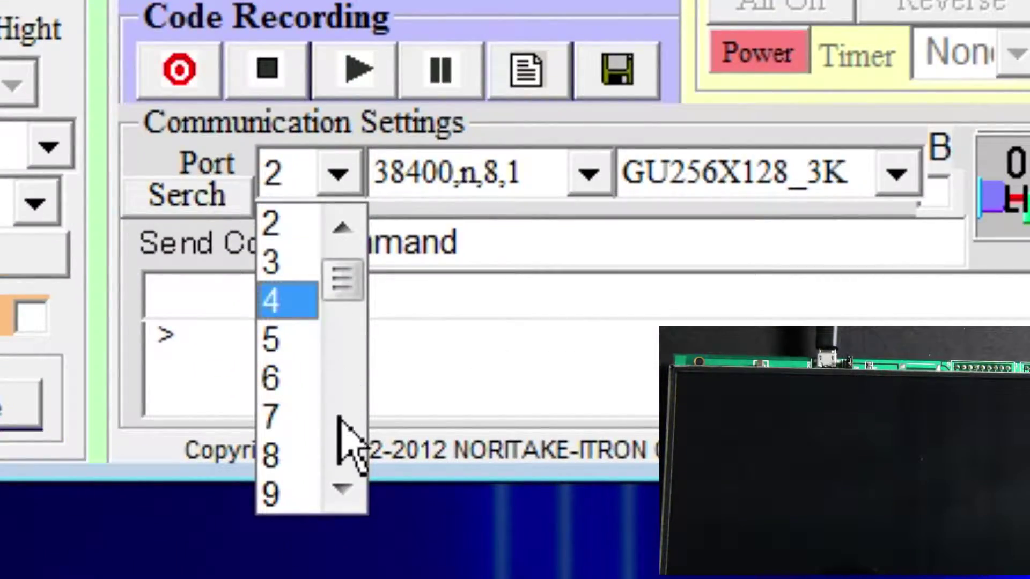
click(338, 172)
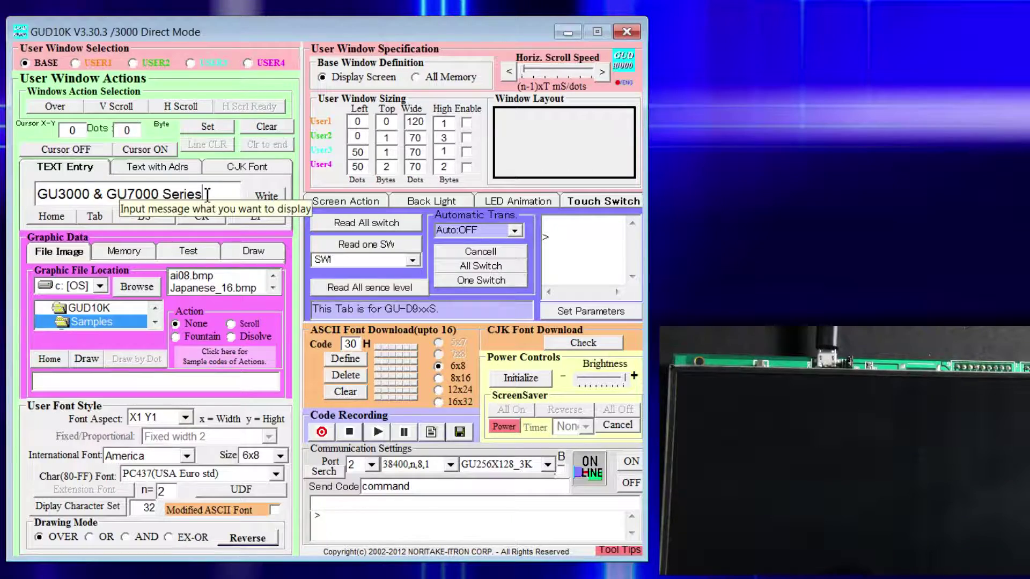
Replace the sample message in the text entry with "Hello YouTube!"
key(BackSpace)
key(BackSpace)
key(BackSpace)
key(BackSpace)
key(BackSpace)
key(BackSpace)
key(BackSpace)
key(BackSpace)
key(BackSpace)
key(BackSpace)
key(BackSpace)
key(BackSpace)
key(BackSpace)
key(BackSpace)
key(BackSpace)
key(BackSpace)
key(BackSpace)
key(BackSpace)
key(BackSpace)
key(BackSpace)
key(BackSpace)
key(BackSpace)
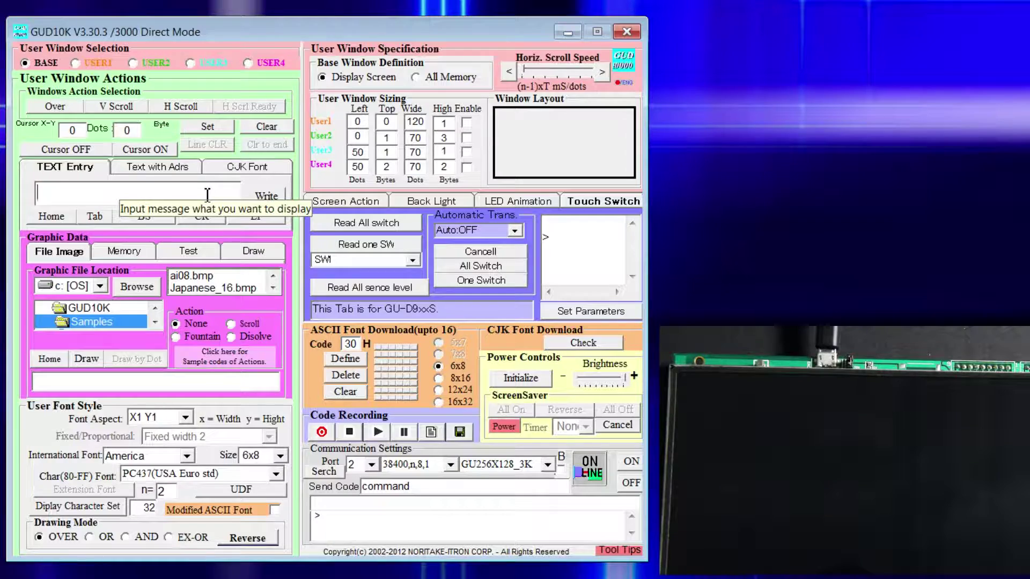
text(Hello )
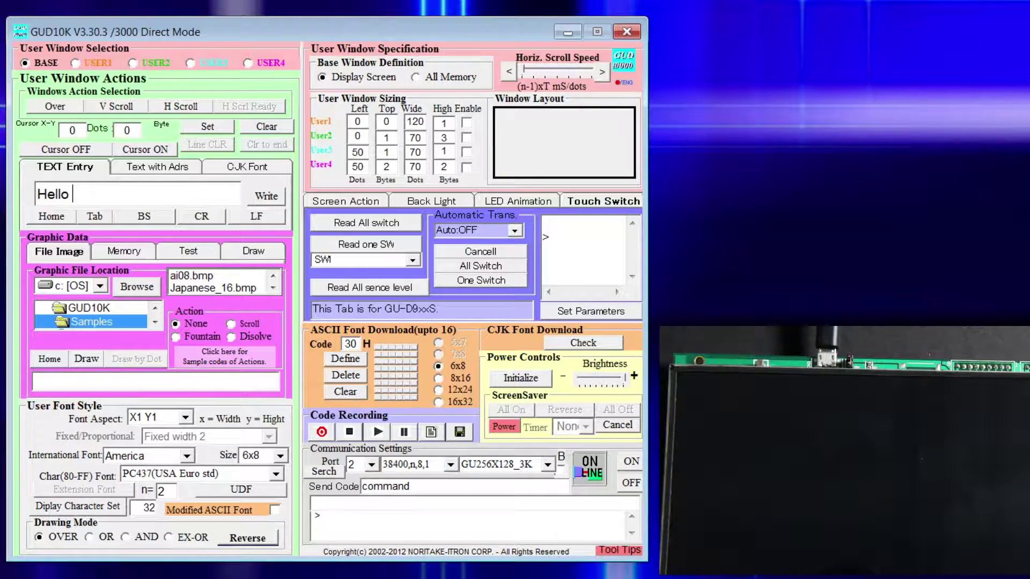
text(YouTube)
key(BackSpace)
key(BackSpace)
key(BackSpace)
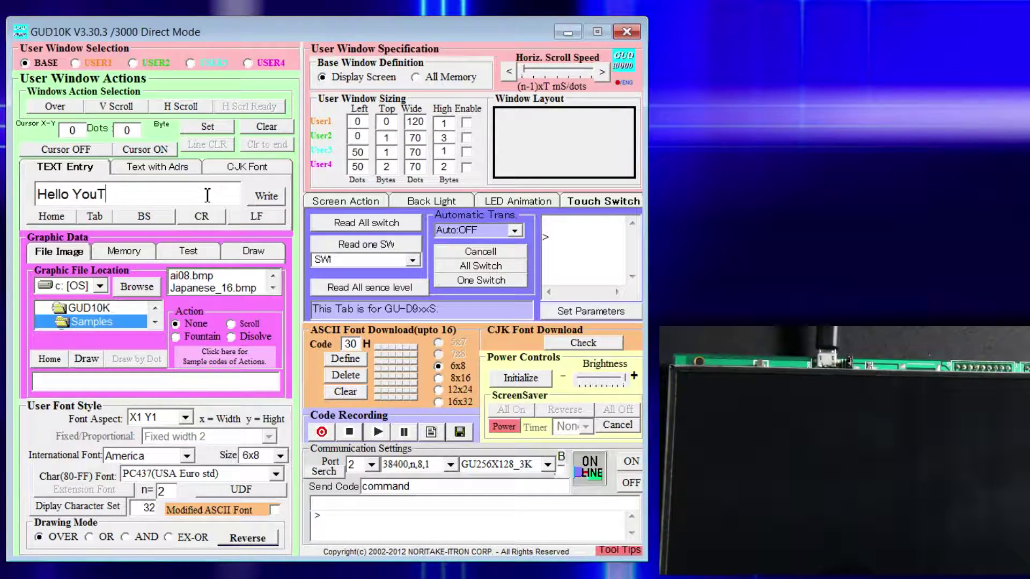
text(ube!)
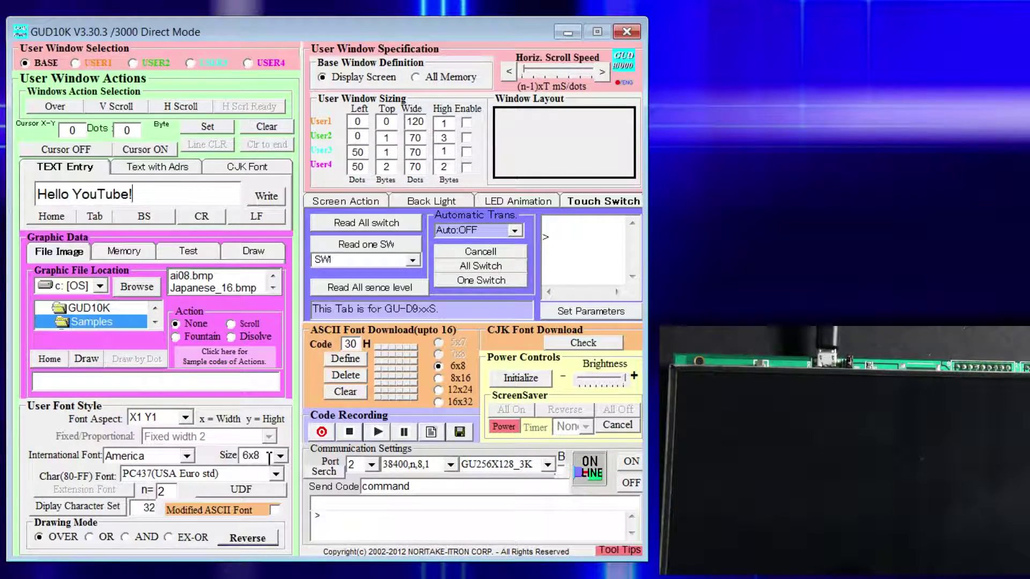
Set the user font size to 16x32 and write the message to the display module
click(281, 457)
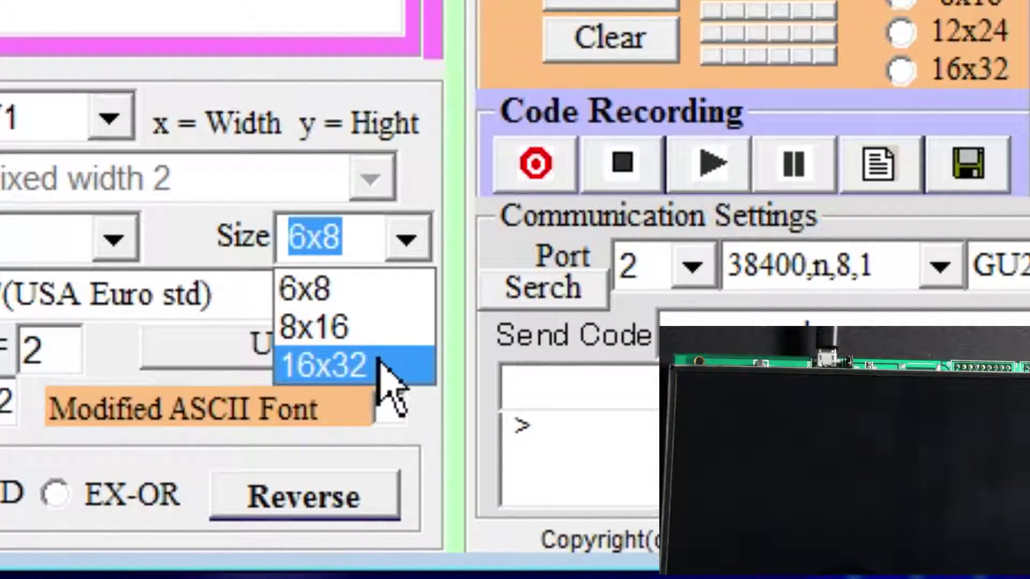
click(378, 367)
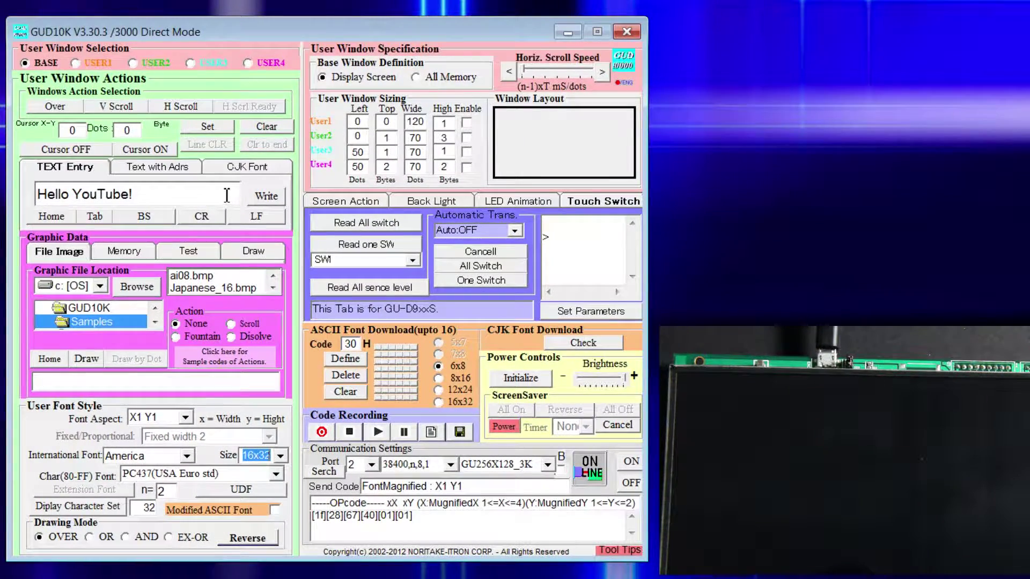
click(266, 198)
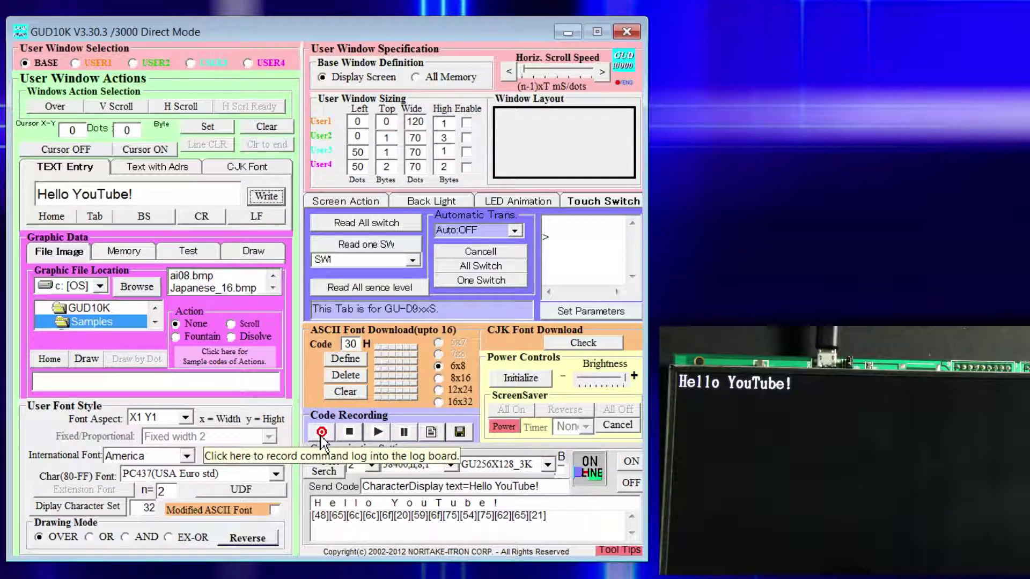
Record the command code while writing the "Hello YouTube!" message to the display again, and stop the recording
click(321, 432)
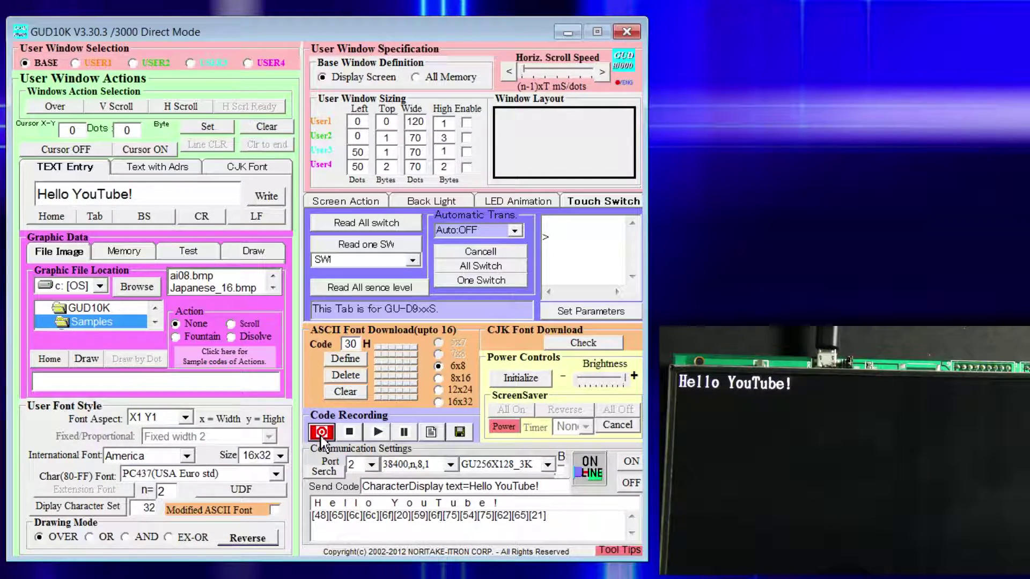
click(265, 196)
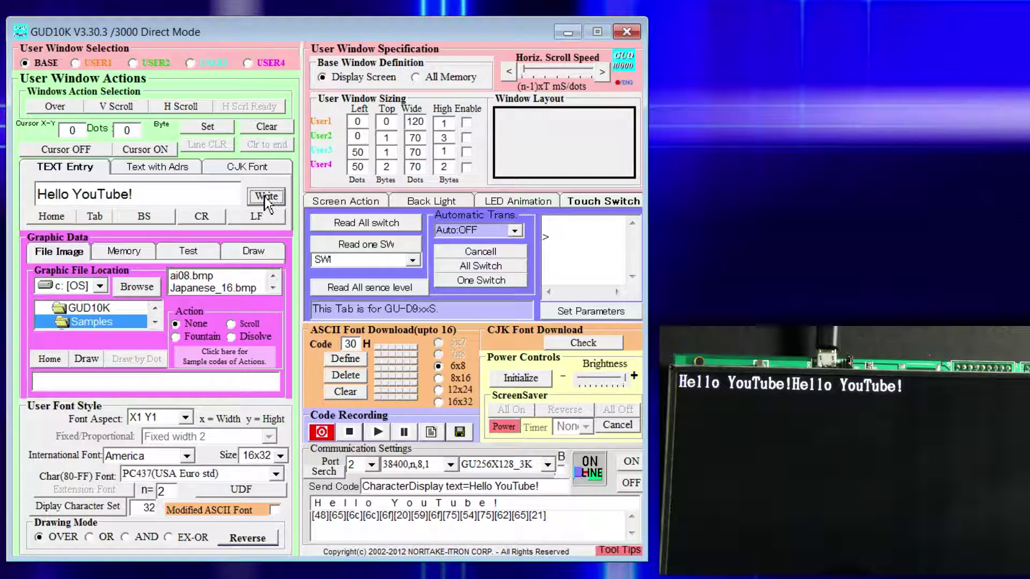
click(354, 433)
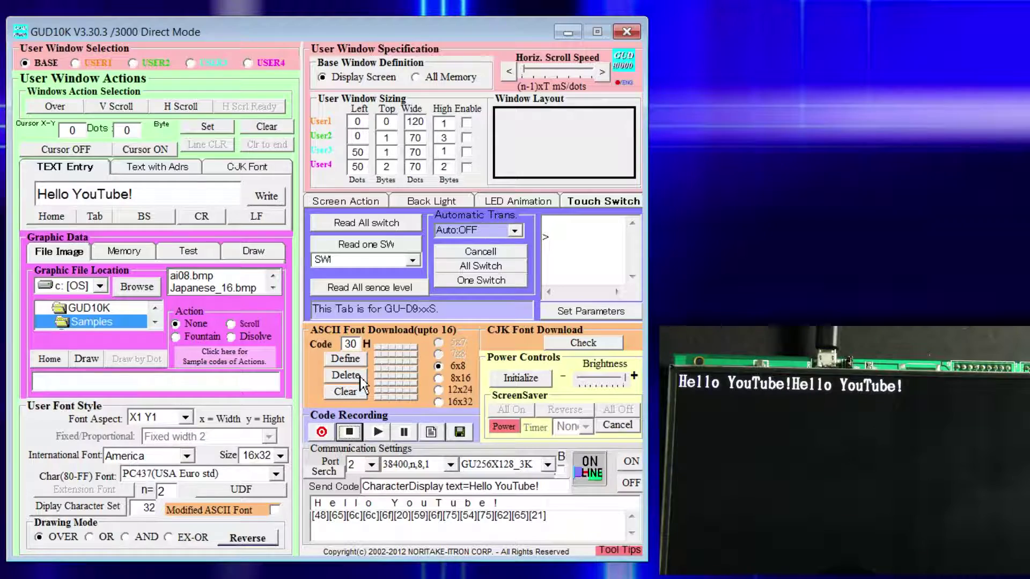
Open the recorded command log in the editor and examine the PRT line with the message's hex codes
click(432, 432)
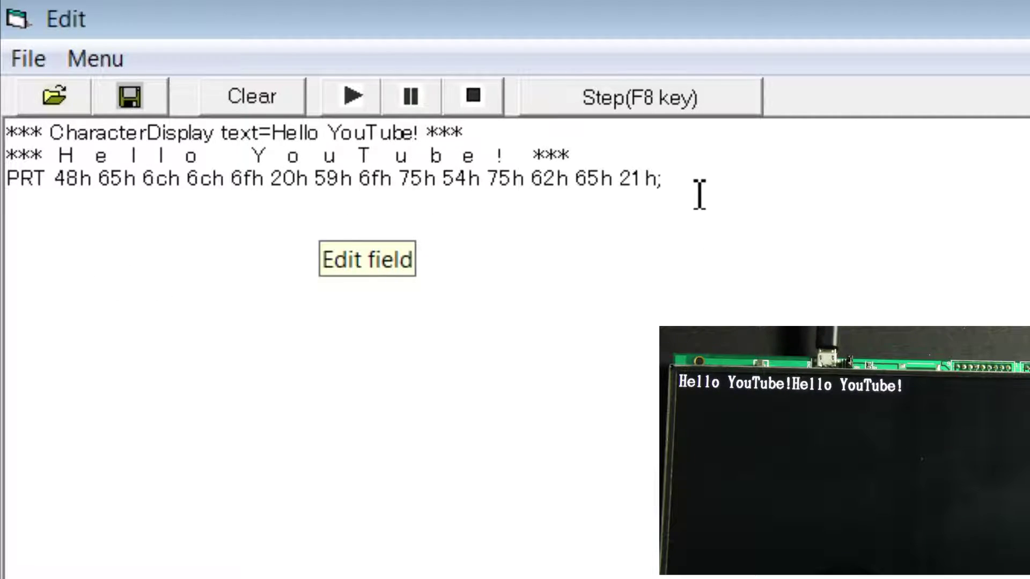
drag(166, 197, 12, 184)
click(154, 222)
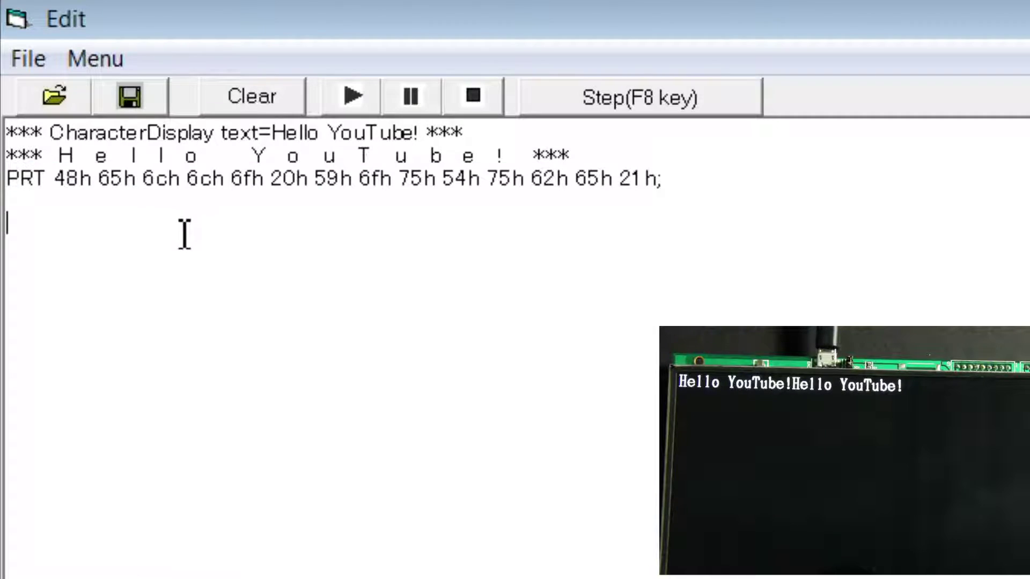